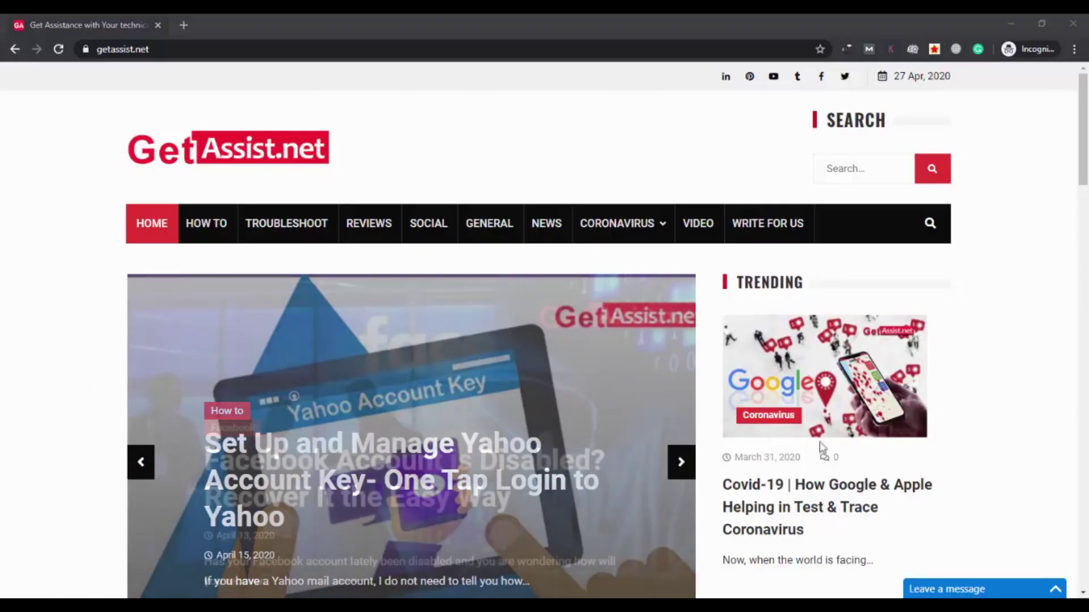
Look over the GetAssist.net homepage, then open a blank incognito New Tab page
{"action": "scroll", "coordinate": [299, 434], "scroll_direction": "down", "scroll_amount": 1}
{"action": "scroll", "coordinate": [299, 434], "scroll_direction": "down", "scroll_amount": 3}
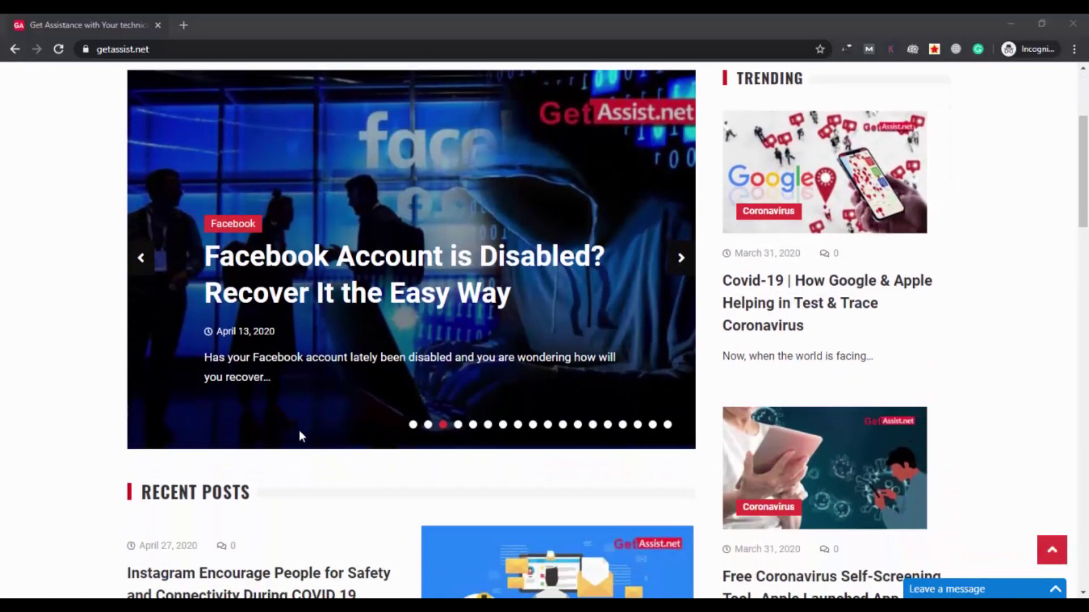
{"action": "scroll", "coordinate": [298, 433], "scroll_direction": "up", "scroll_amount": 4}
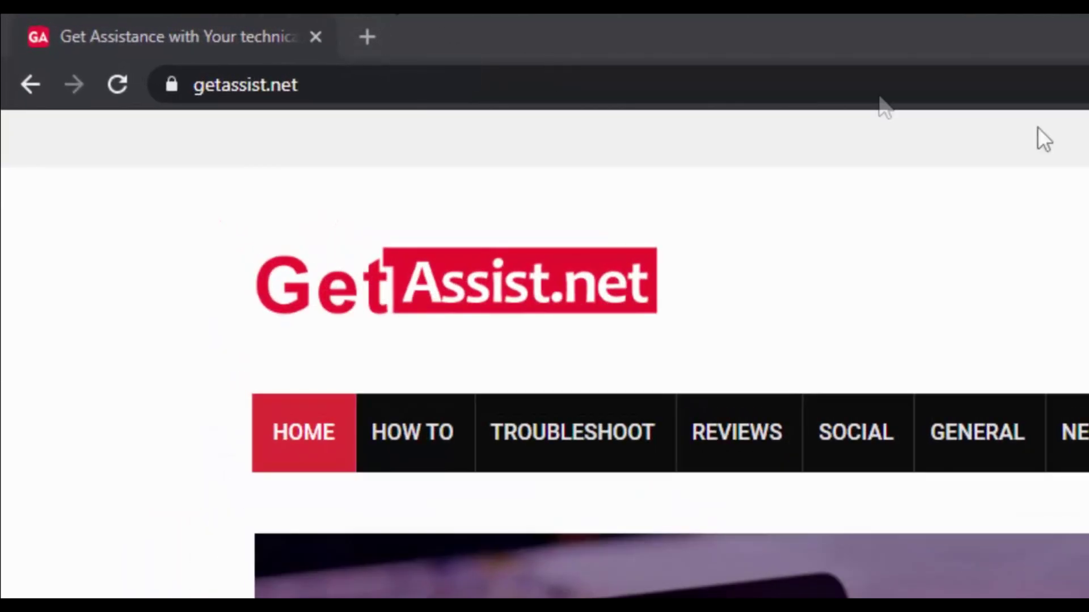
{"action": "left_click", "coordinate": [382, 32]}
Close the GetAssist.net page and load gmail.com in the incognito tab
{"action": "left_click", "coordinate": [319, 36]}
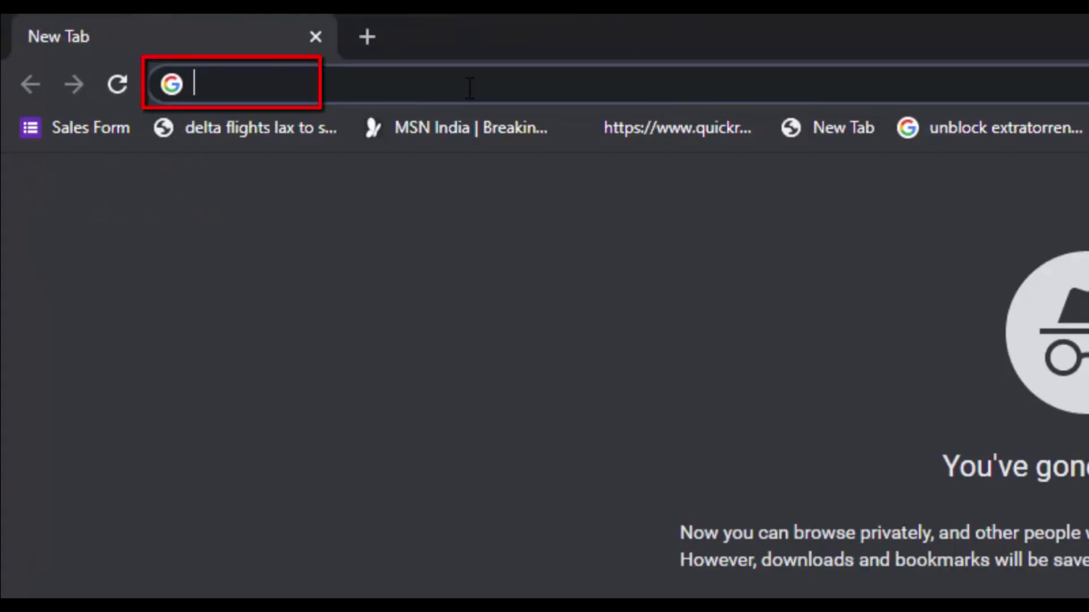
{"action": "type", "text": "gmail.co"}
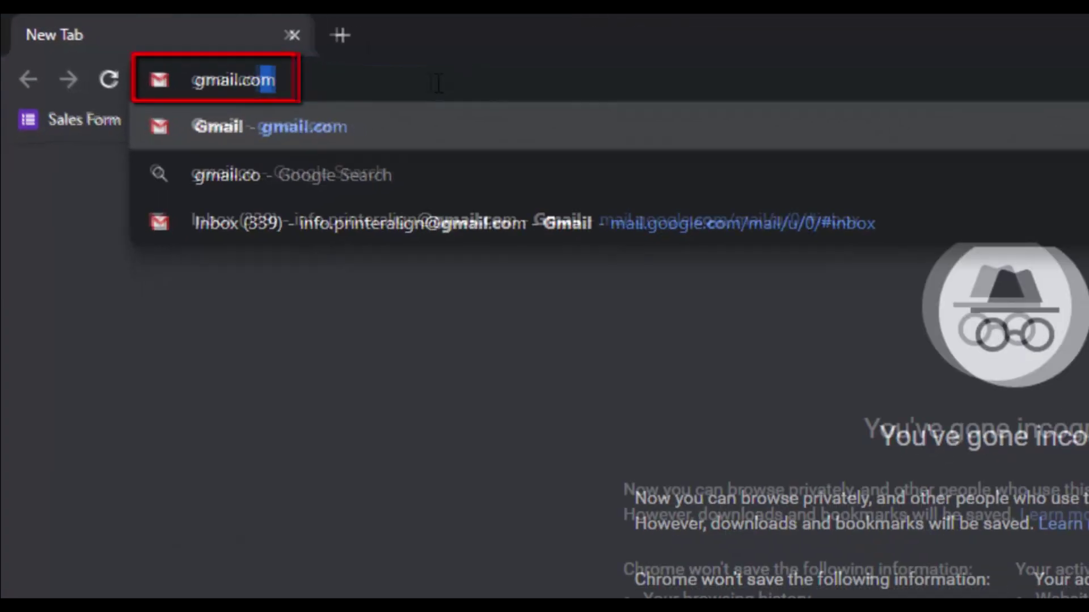
{"action": "type", "text": "m"}
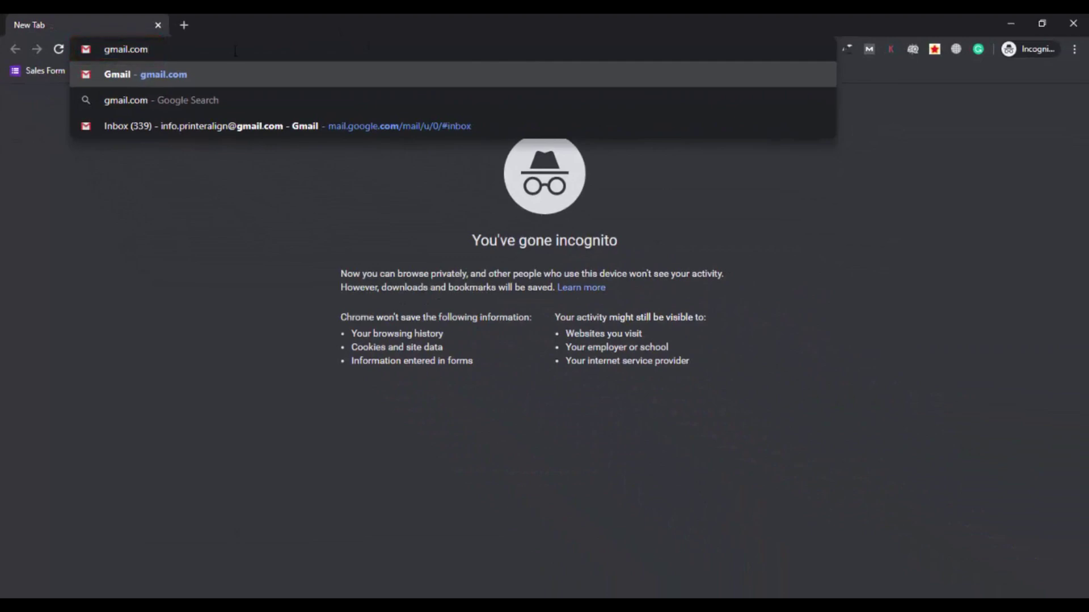
{"action": "key", "text": "Return"}
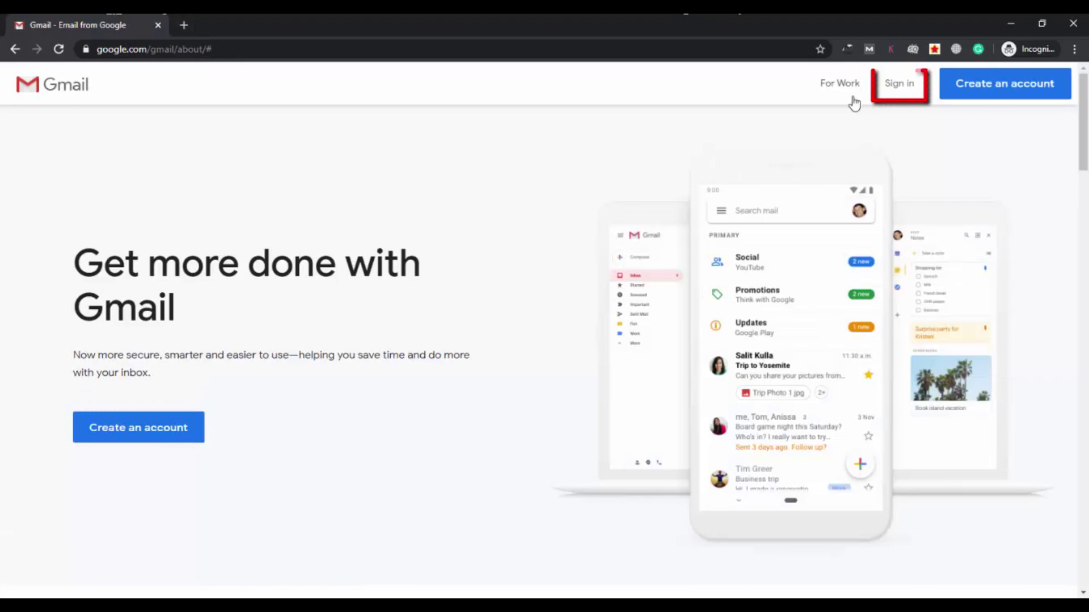
Sign in to Gmail with the account's email address and password to reach the Inbox
{"action": "left_click", "coordinate": [910, 90]}
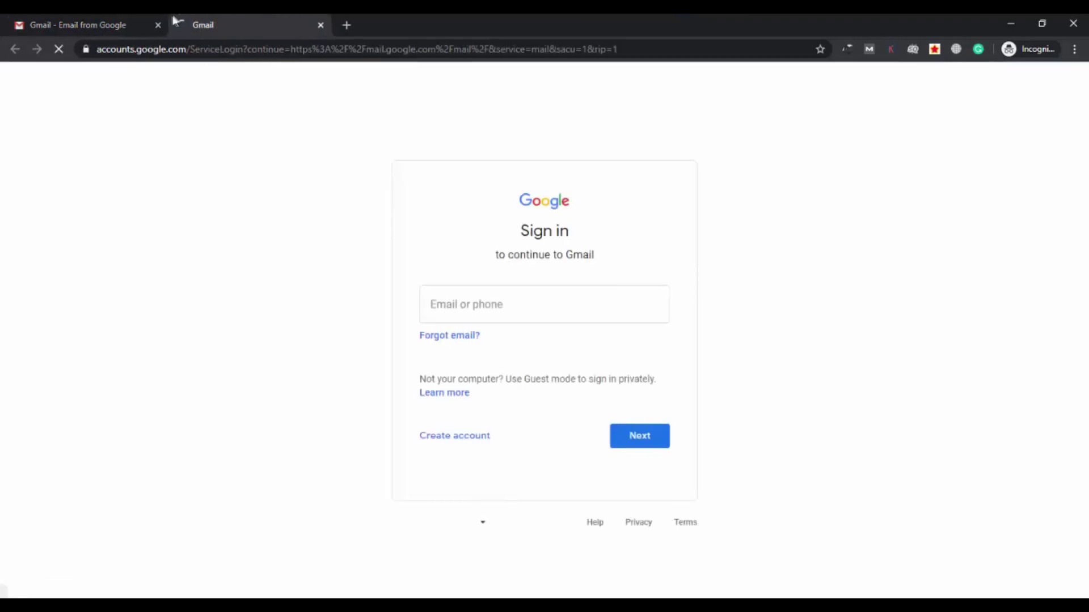
{"action": "left_click", "coordinate": [157, 26]}
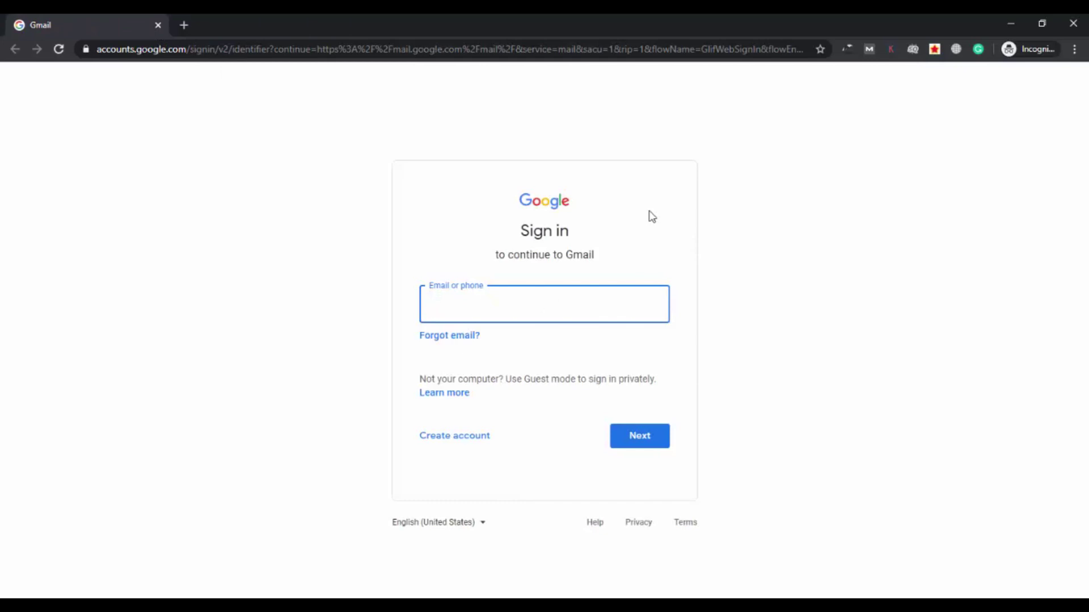
{"action": "left_click", "coordinate": [589, 304]}
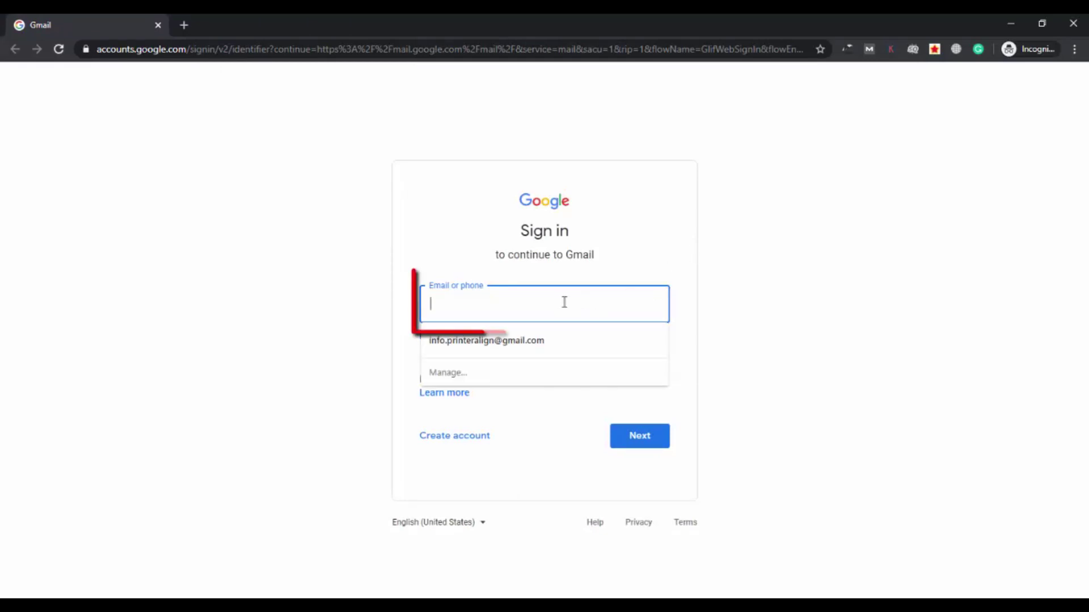
{"action": "key", "text": "ctrl+v"}
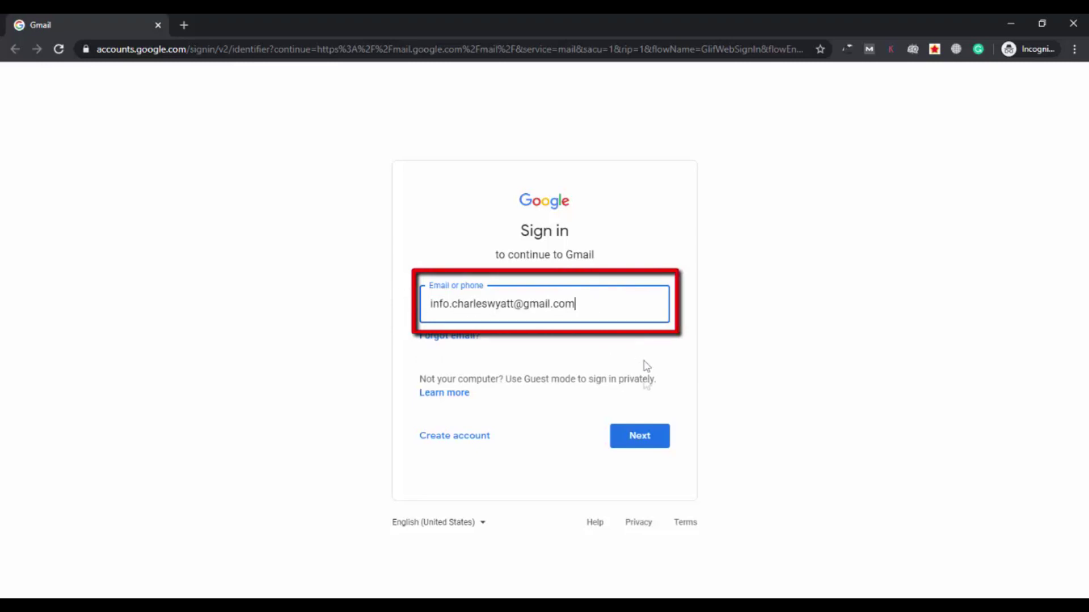
{"action": "left_click", "coordinate": [638, 439]}
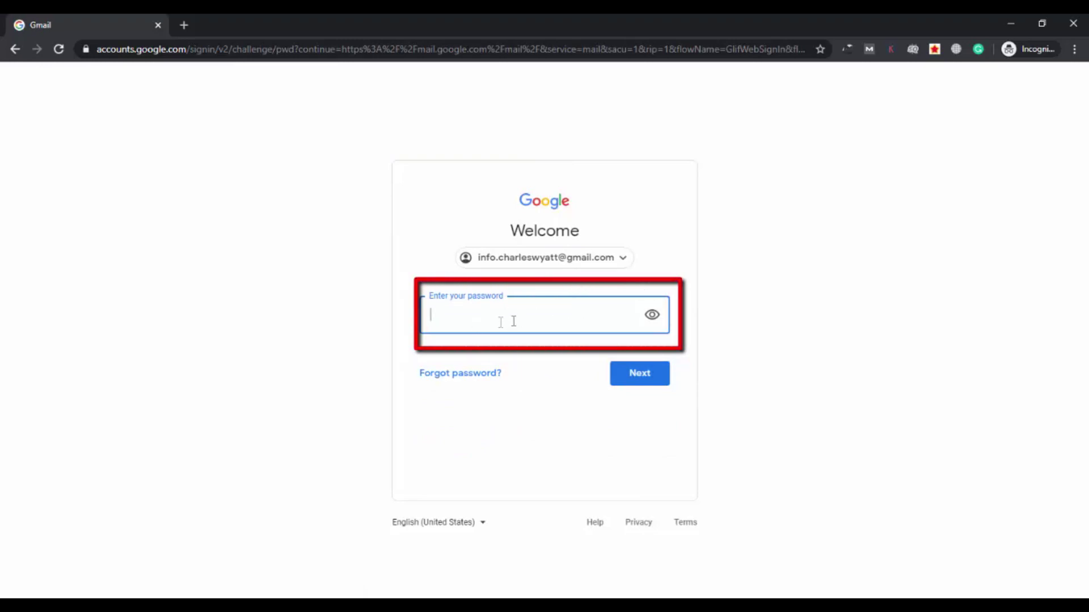
{"action": "key", "text": "ctrl+v"}
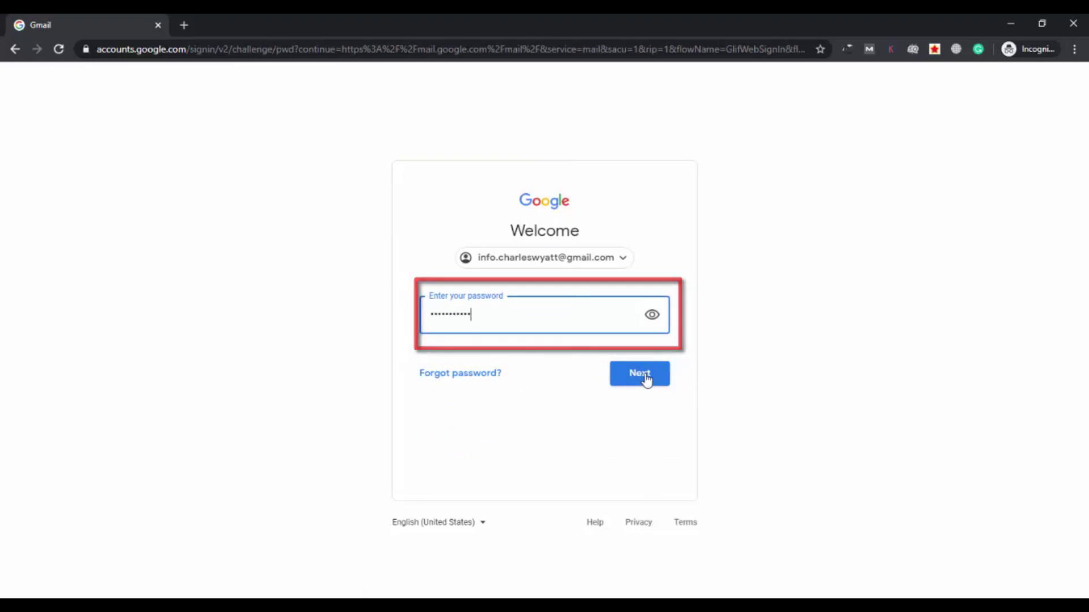
{"action": "left_click", "coordinate": [646, 379]}
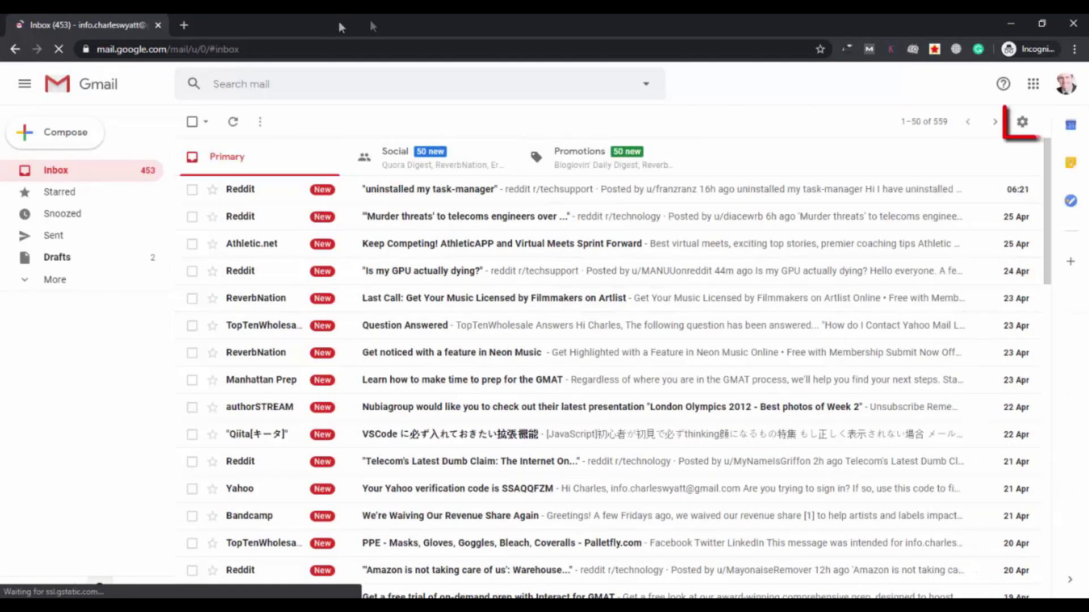
Open the full Gmail Settings from the gear menu on the Forwarding and POP/IMAP tab
{"action": "left_click", "coordinate": [1023, 125]}
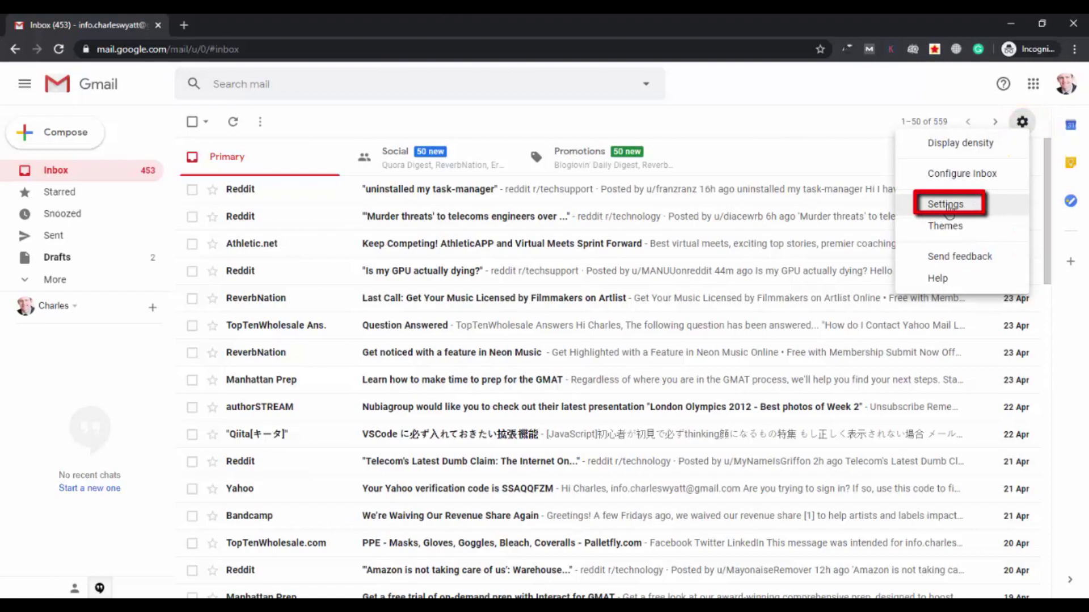
{"action": "left_click", "coordinate": [948, 209]}
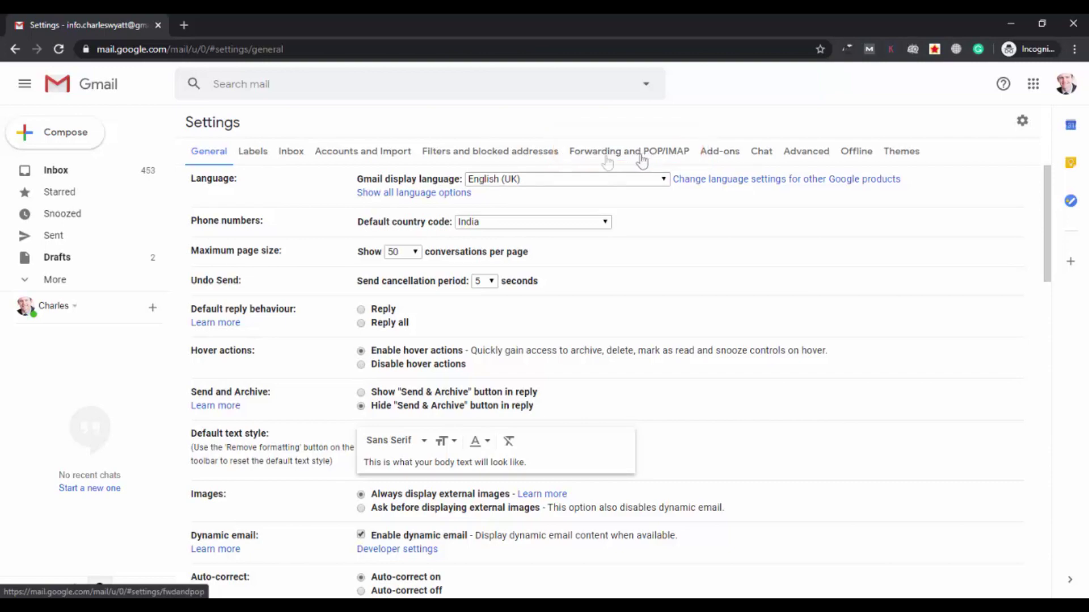
{"action": "left_click", "coordinate": [661, 160]}
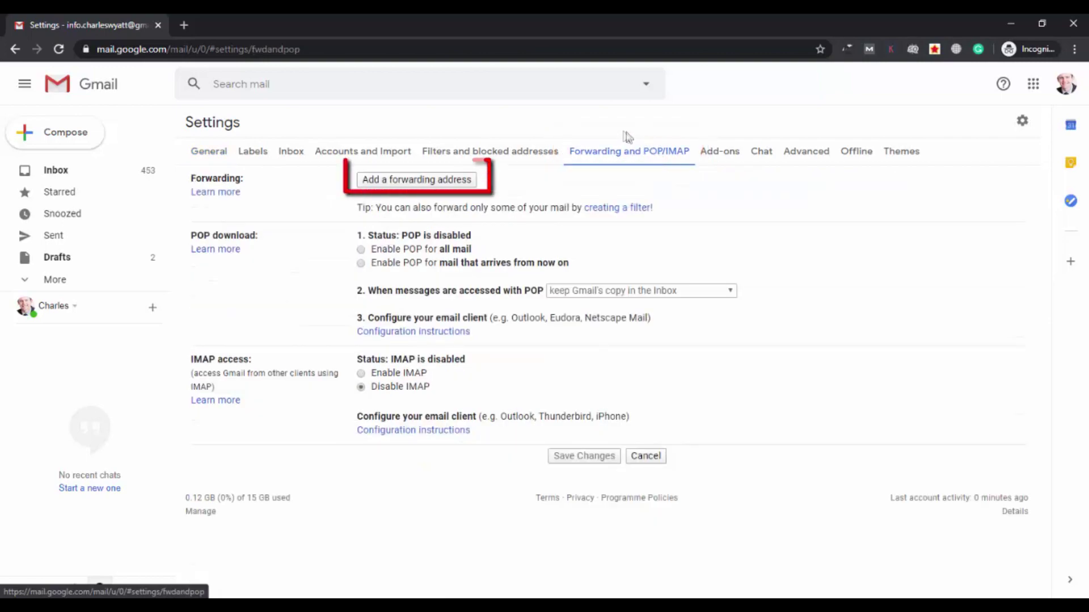
Add the second account's email as a forwarding address and approve sending it a confirmation code
{"action": "left_click", "coordinate": [443, 181]}
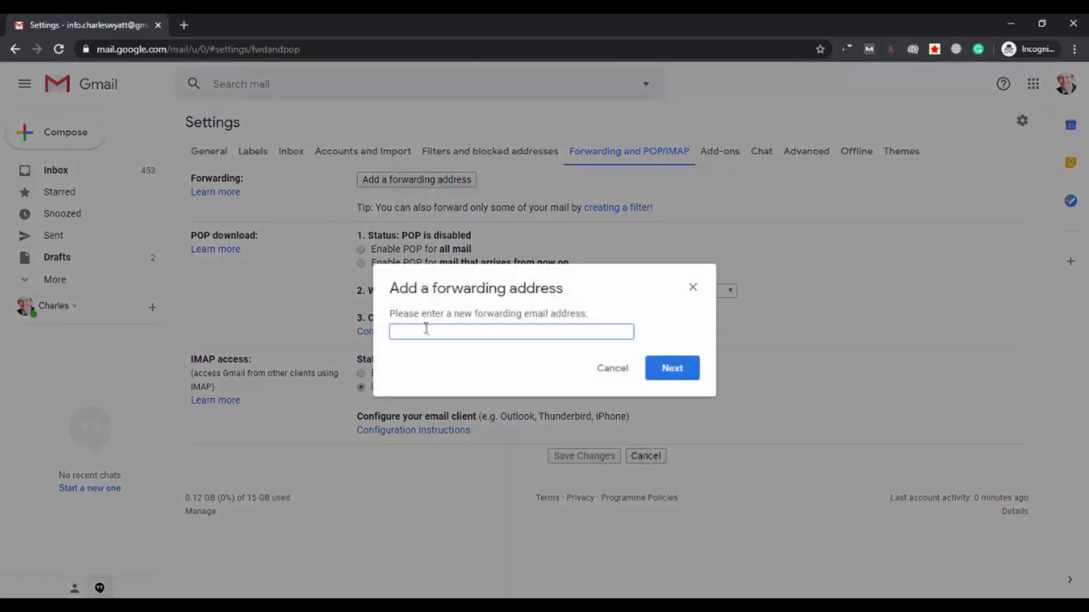
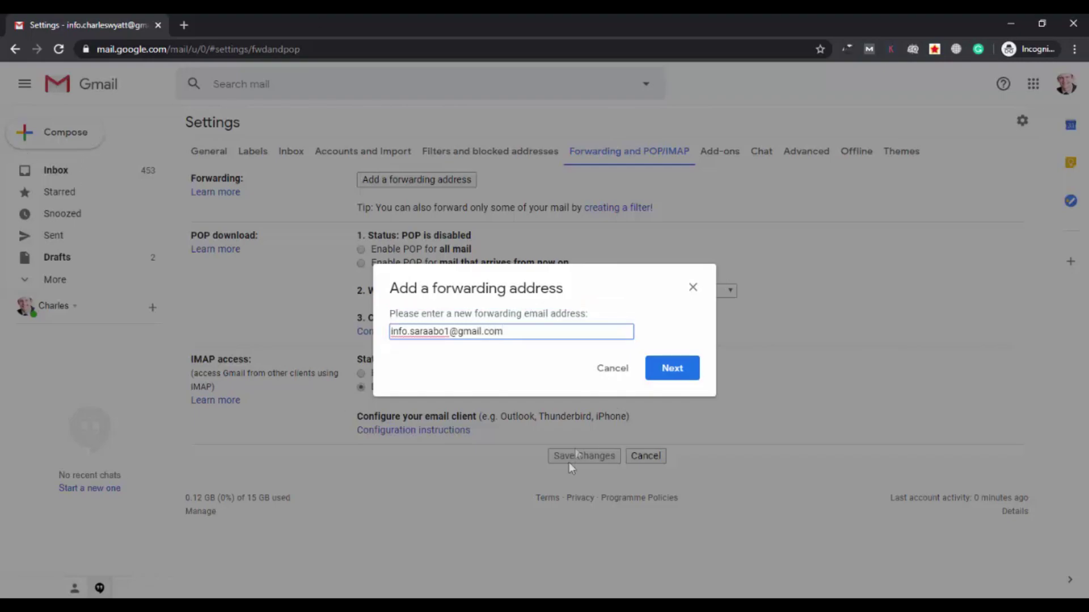
{"action": "left_click", "coordinate": [683, 368]}
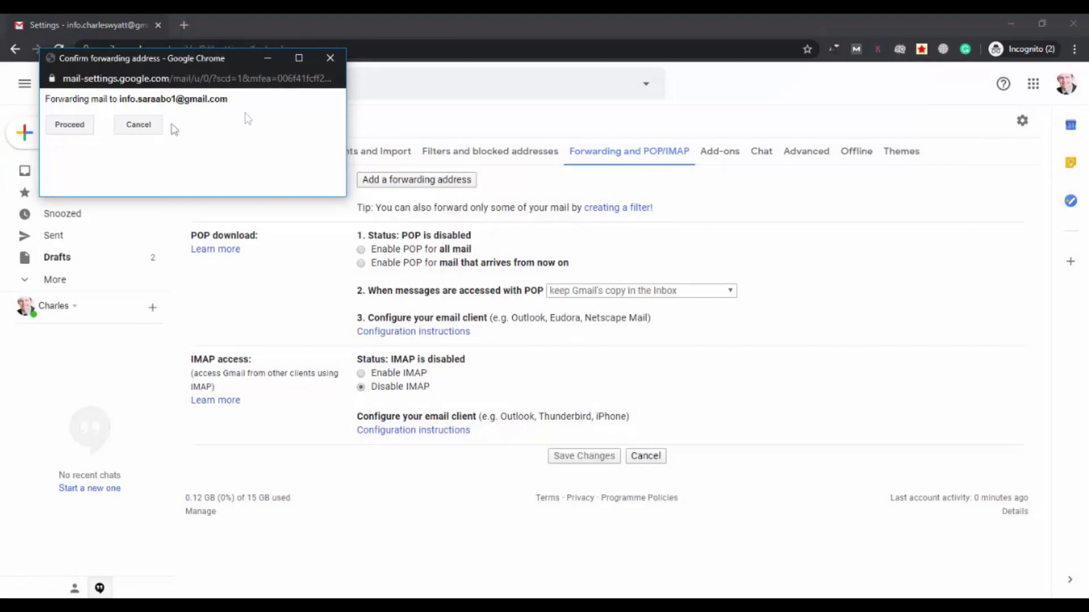
{"action": "left_click", "coordinate": [70, 125]}
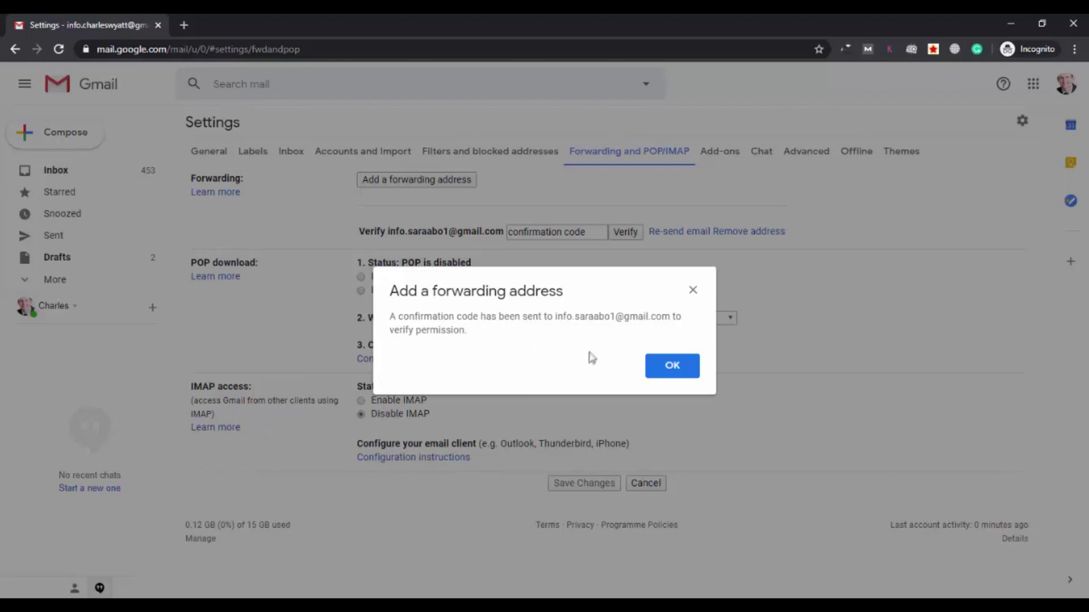
{"action": "key", "text": "alt+Tab"}
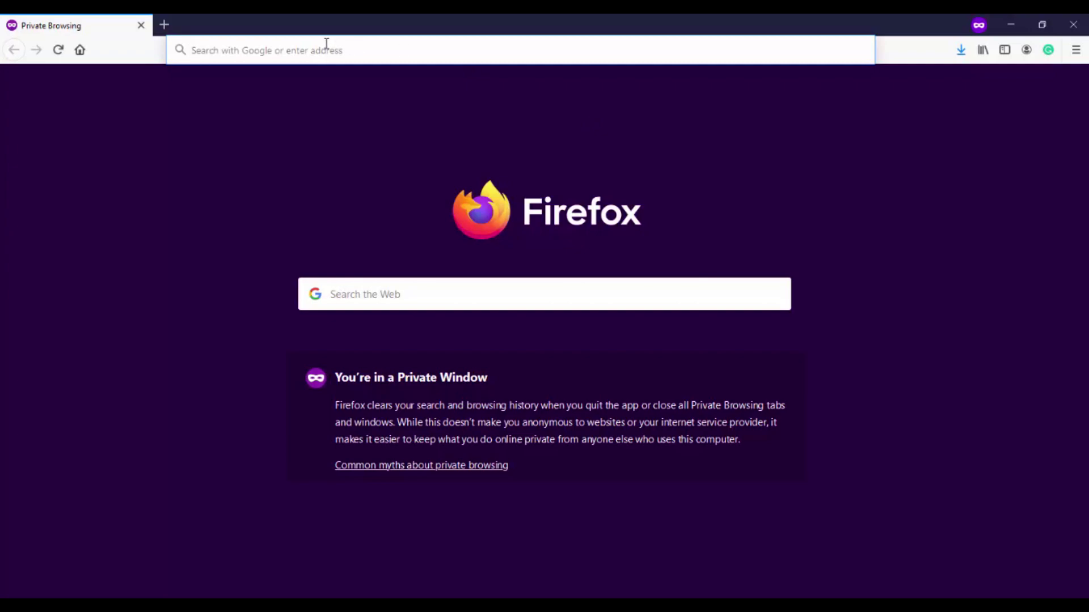
In Firefox's Gmail, open the Gmail Forwarding Confirmation email and copy its confirmation code
{"action": "type", "text": "gmail.co"}
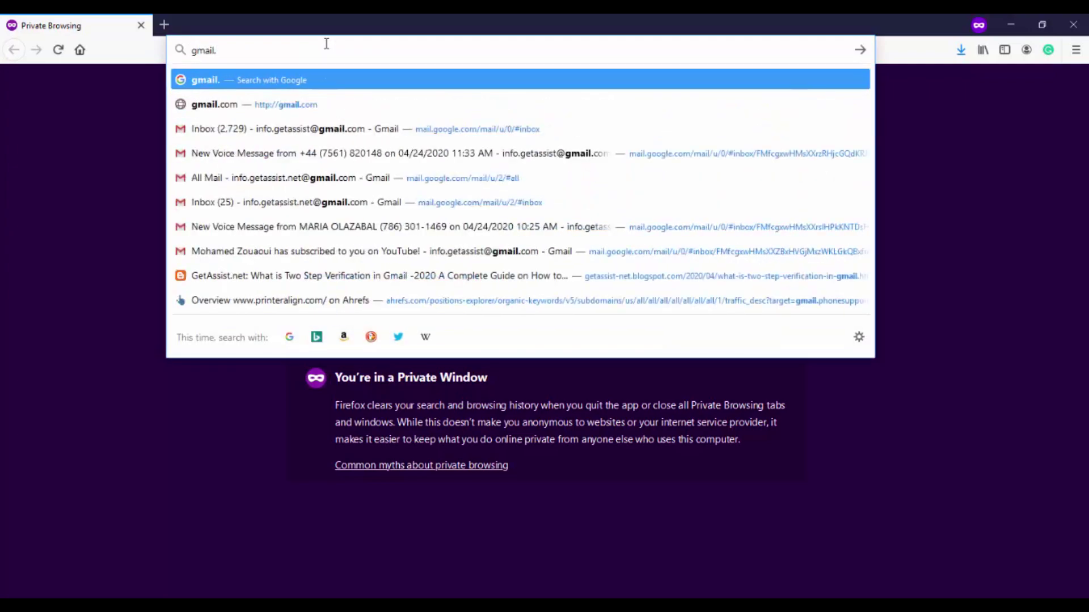
{"action": "type", "text": "m"}
{"action": "key", "text": "Return"}
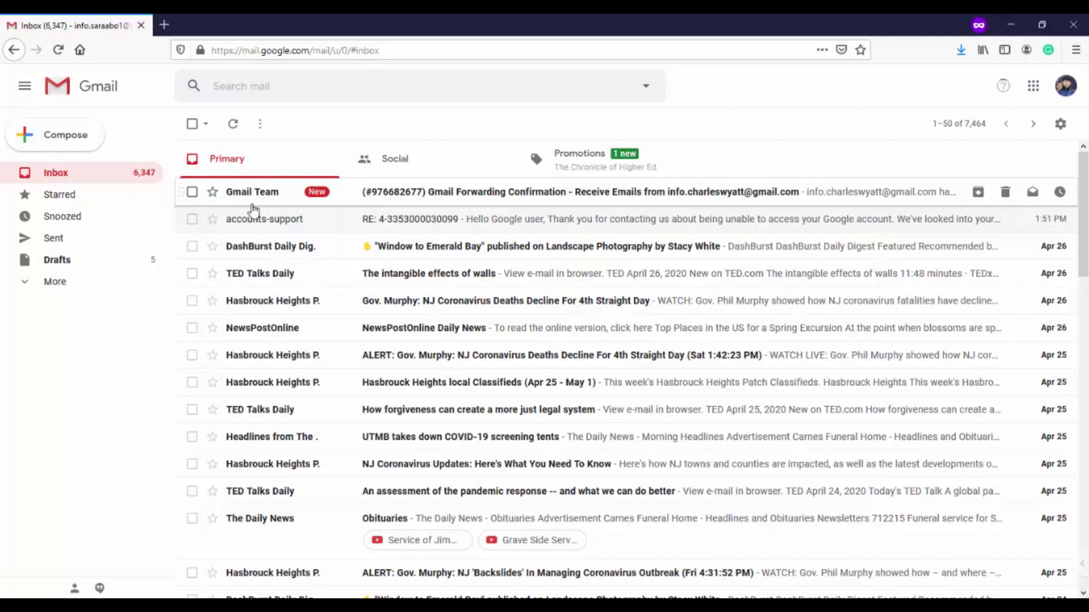
{"action": "left_click", "coordinate": [419, 198]}
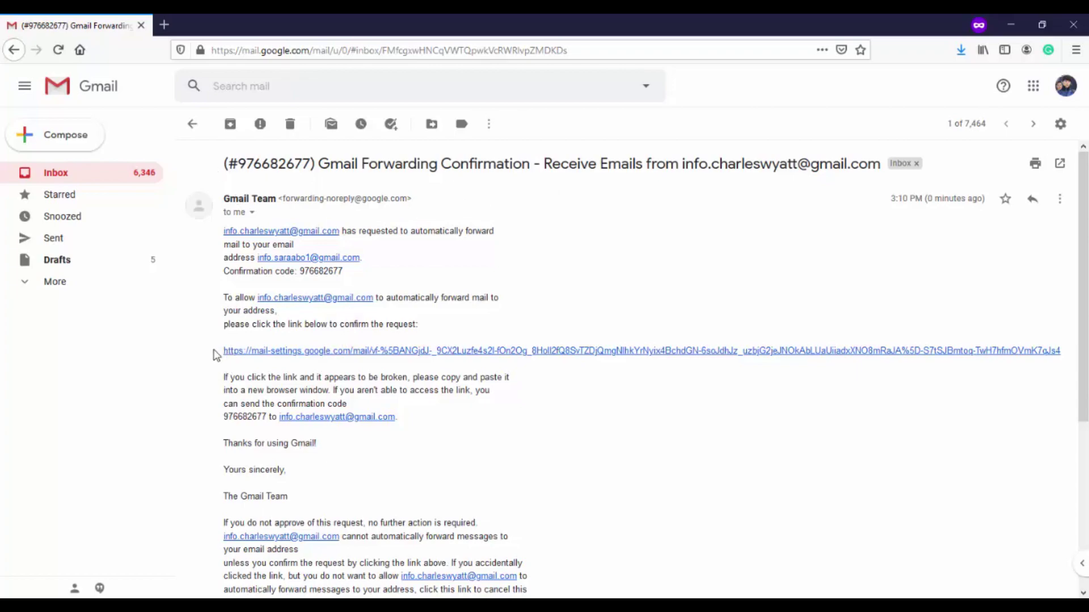
{"action": "left_click_drag", "start_coordinate": [215, 354], "coordinate": [198, 205]}
{"action": "left_click", "coordinate": [180, 368]}
{"action": "left_click_drag", "start_coordinate": [301, 272], "coordinate": [339, 276]}
{"action": "right_click", "coordinate": [330, 271]}
{"action": "left_click", "coordinate": [367, 284]}
{"action": "key", "text": "alt+Tab"}
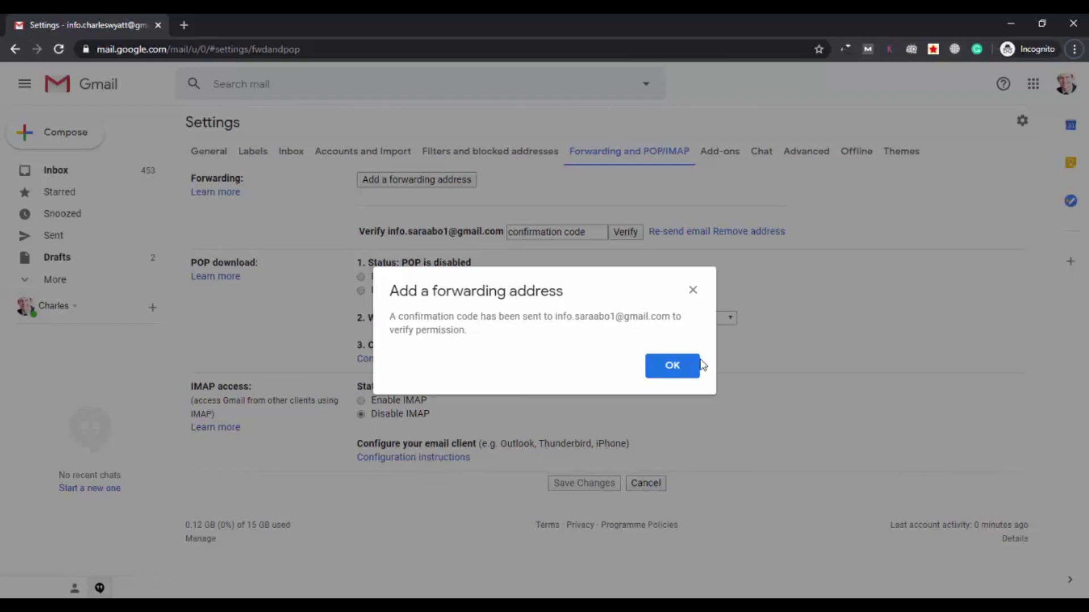
Paste the copied confirmation code into the code field and verify the forwarding address
{"action": "left_click", "coordinate": [667, 367]}
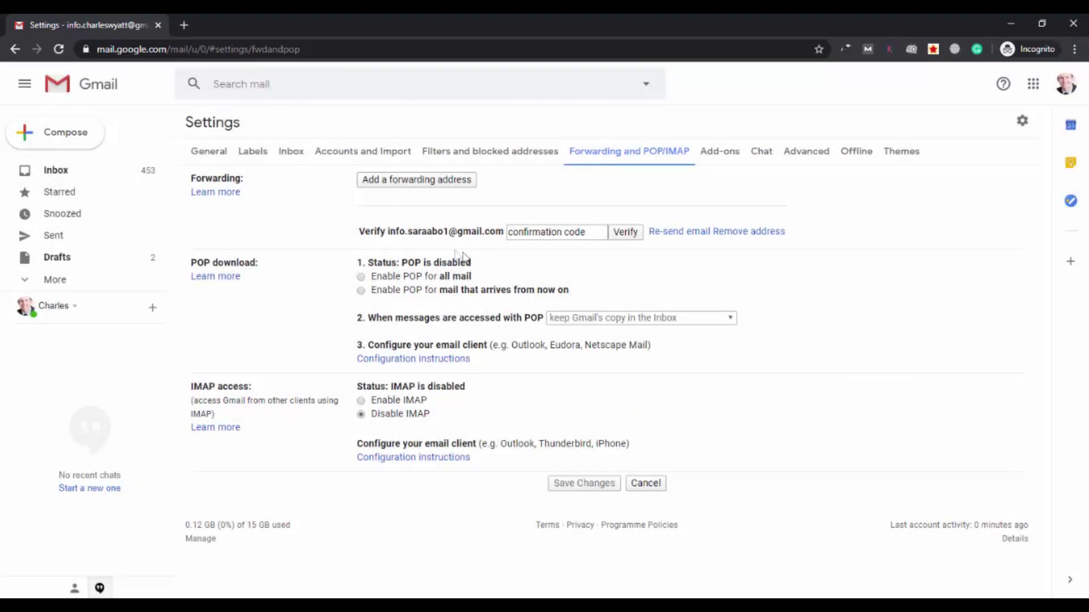
{"action": "left_click", "coordinate": [532, 232]}
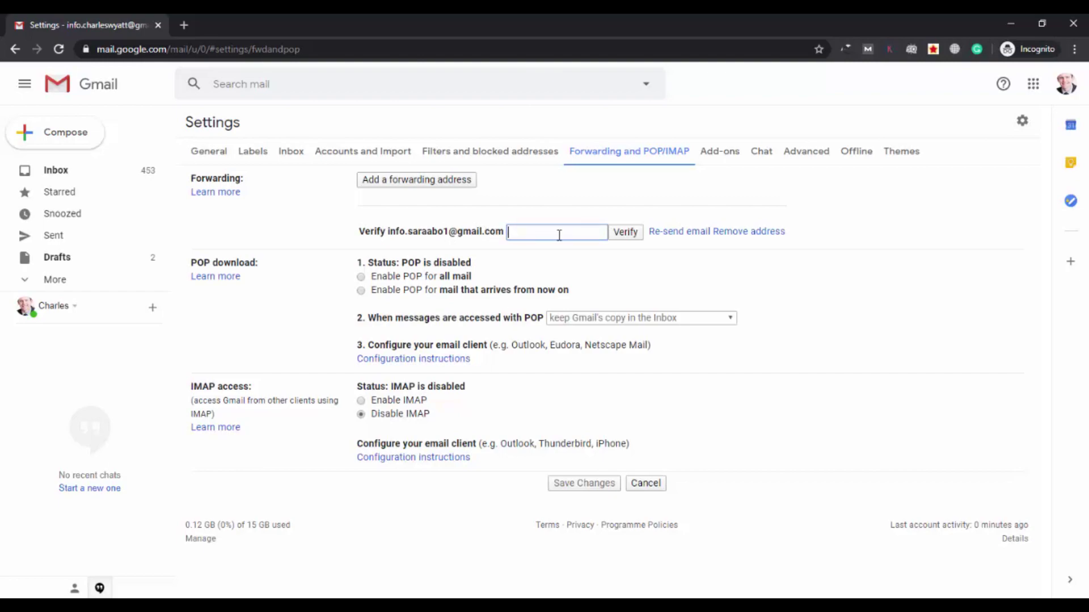
{"action": "right_click", "coordinate": [556, 234]}
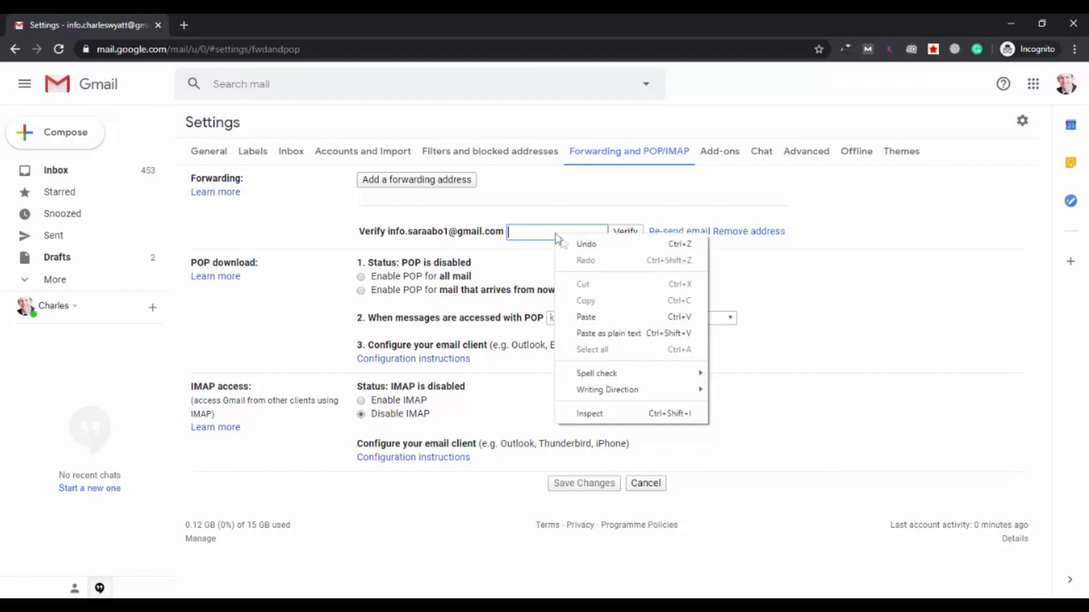
{"action": "left_click", "coordinate": [594, 323]}
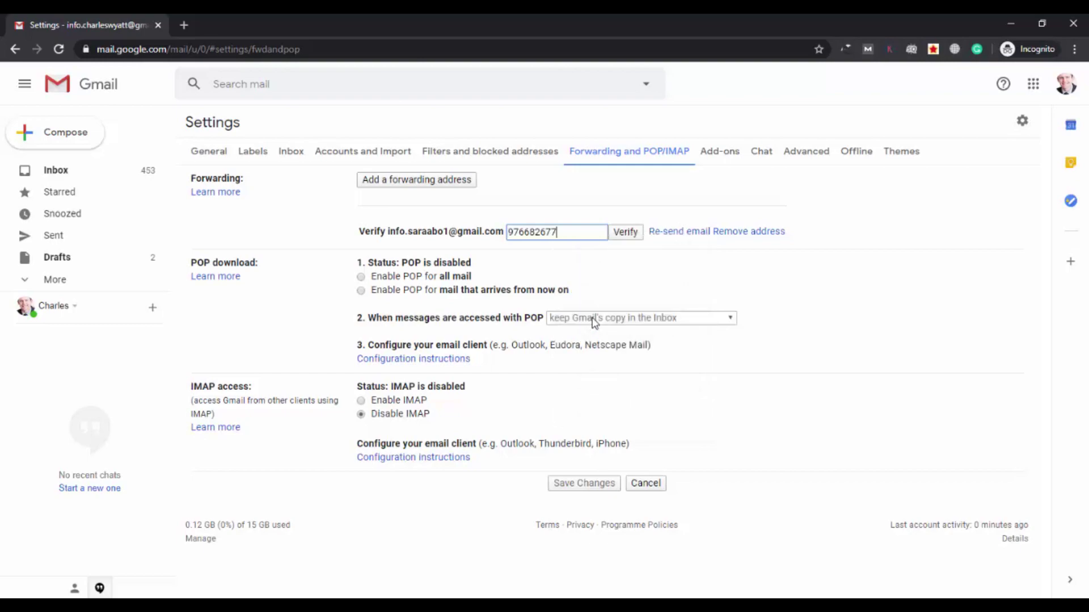
{"action": "left_click", "coordinate": [629, 233]}
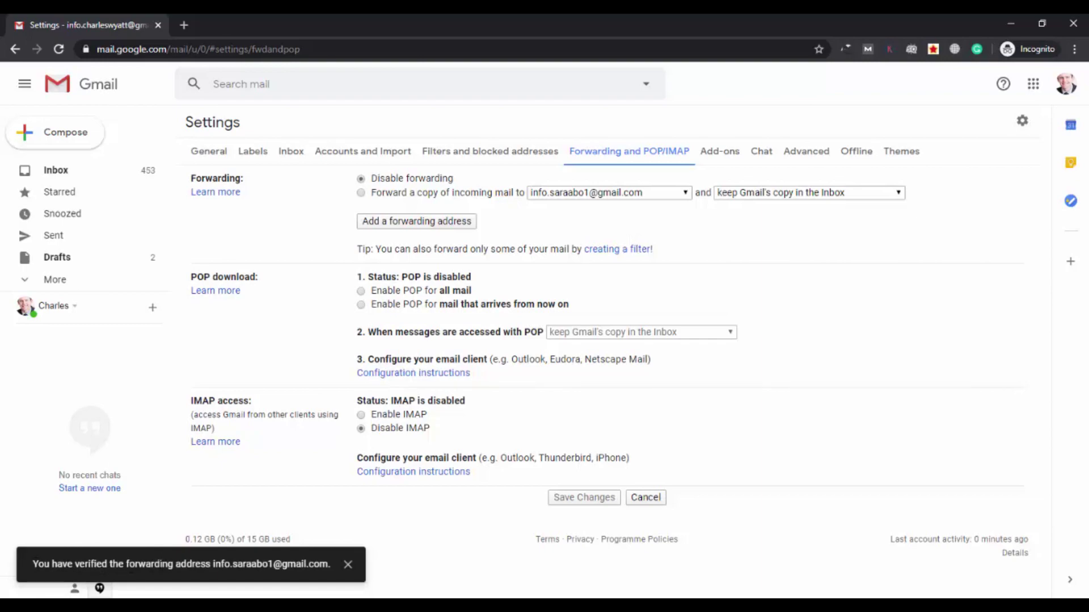
Enable 'Forward a copy of incoming mail to' the verified address, keeping Gmail's copy in the Inbox, and save
{"action": "left_click", "coordinate": [348, 564]}
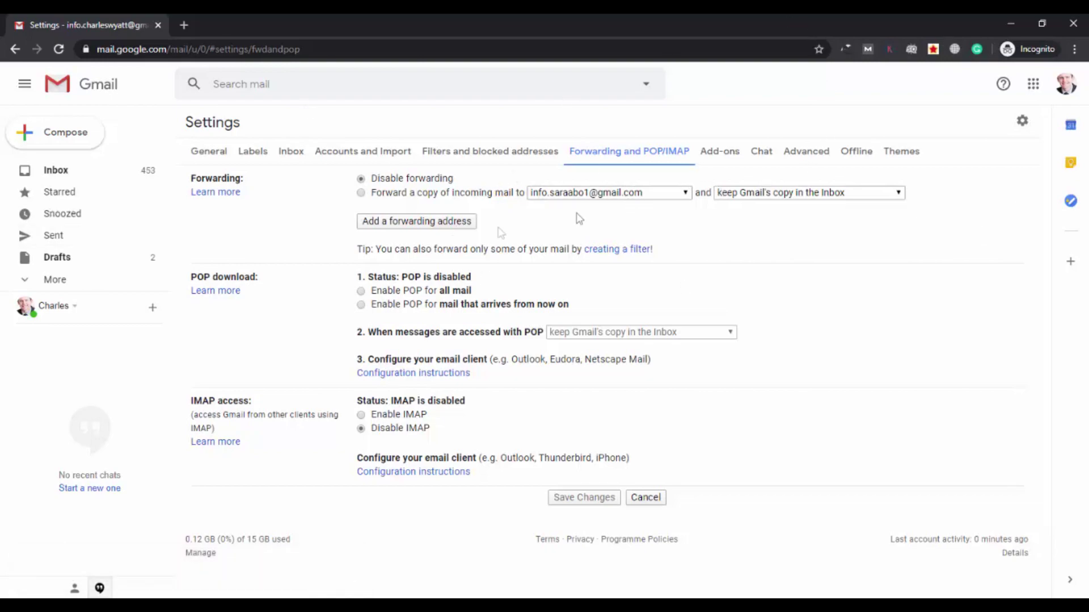
{"action": "left_click", "coordinate": [361, 193]}
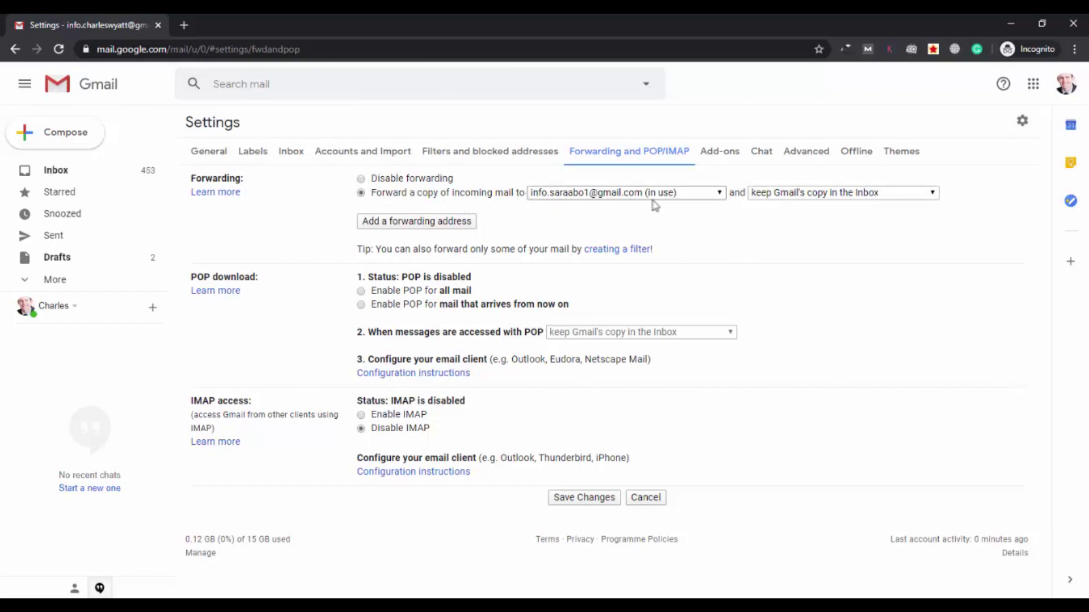
{"action": "left_click", "coordinate": [873, 193]}
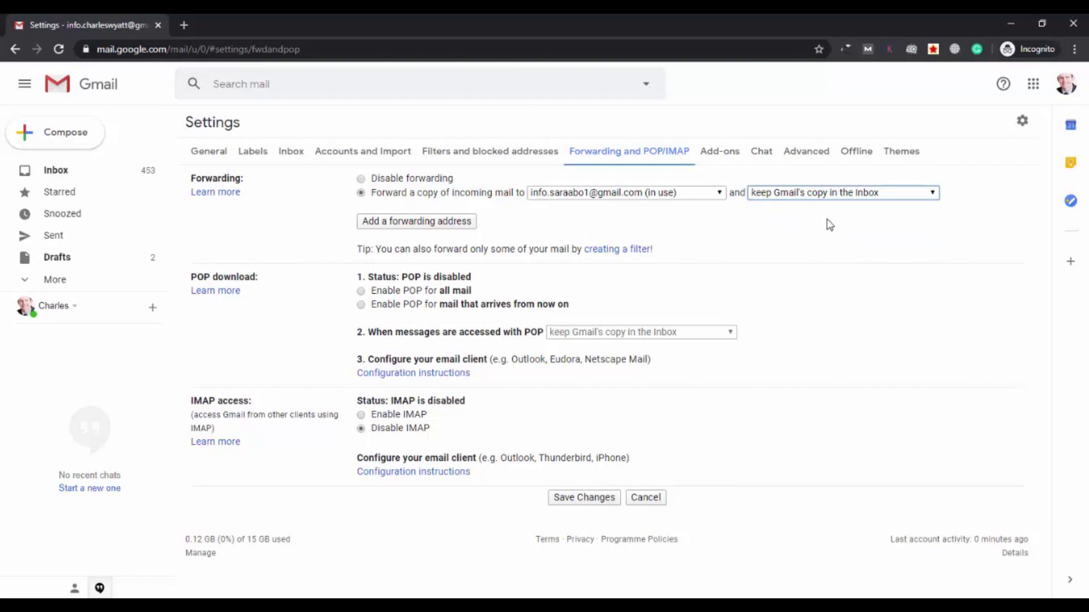
{"action": "left_click", "coordinate": [590, 499]}
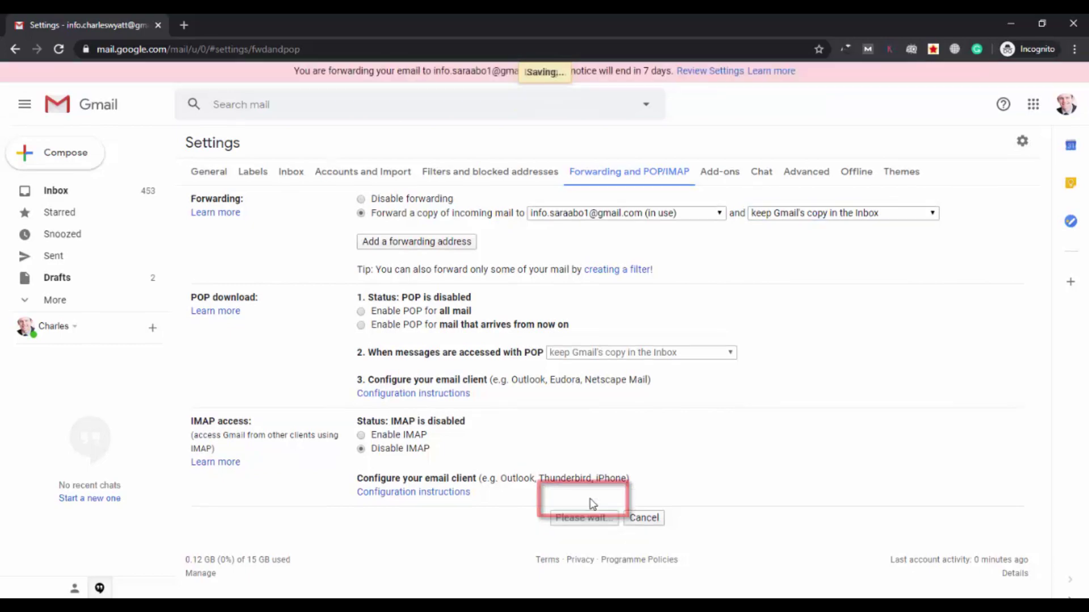